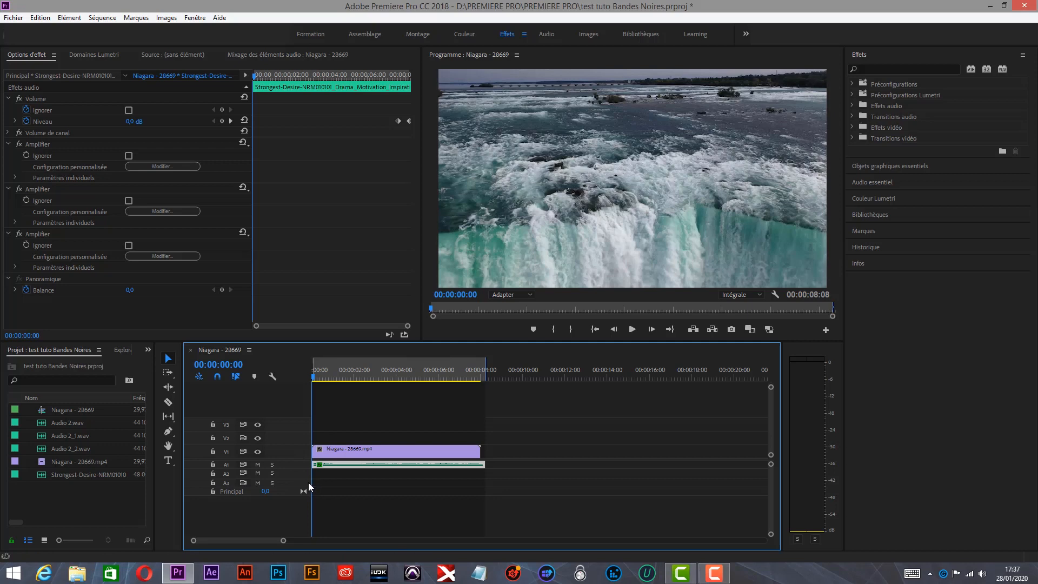
# Expand the Audio 2 track header and confirm its button layout with the voice-over record button included
pyautogui.moveTo(293, 477); pyautogui.dragTo(293, 503)
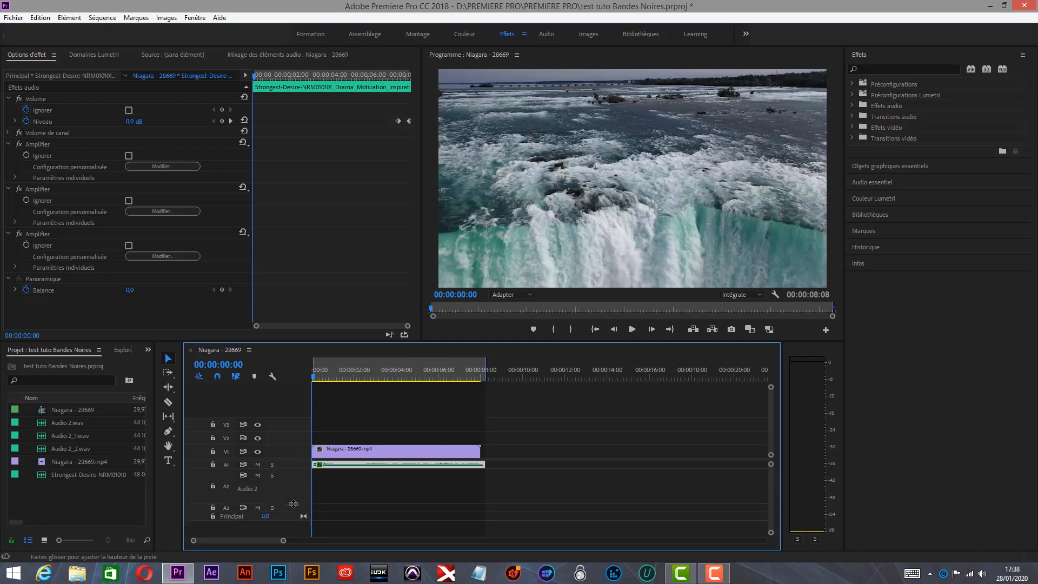
pyautogui.moveTo(293, 516); pyautogui.dragTo(294, 516)
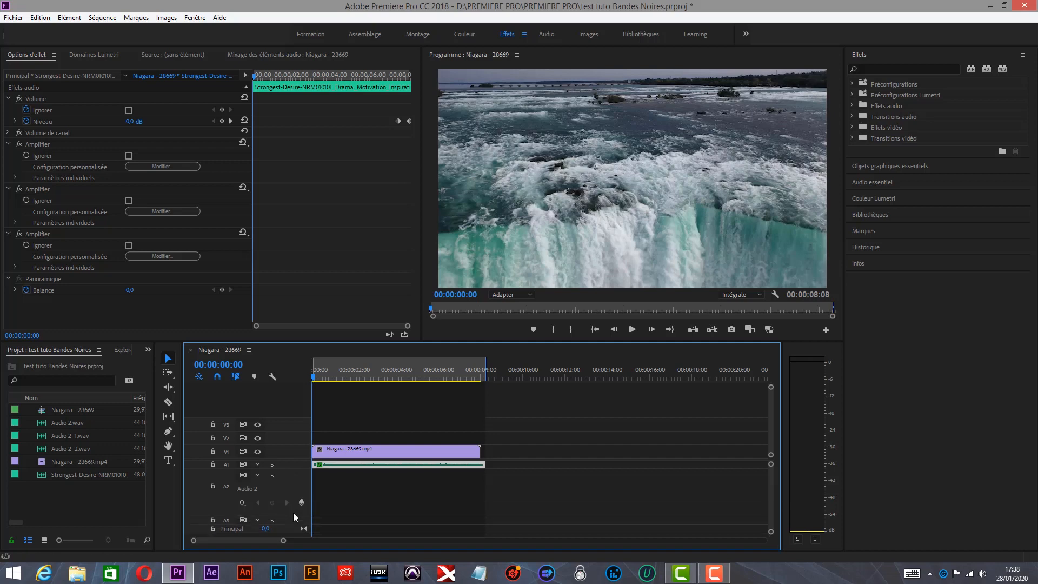
pyautogui.rightClick(294, 484)
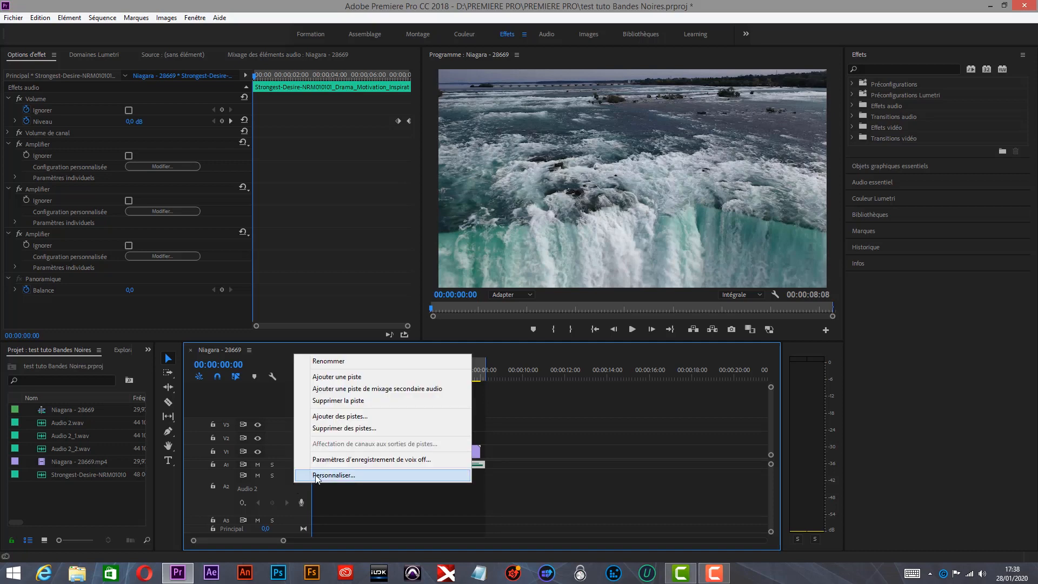
pyautogui.click(317, 475)
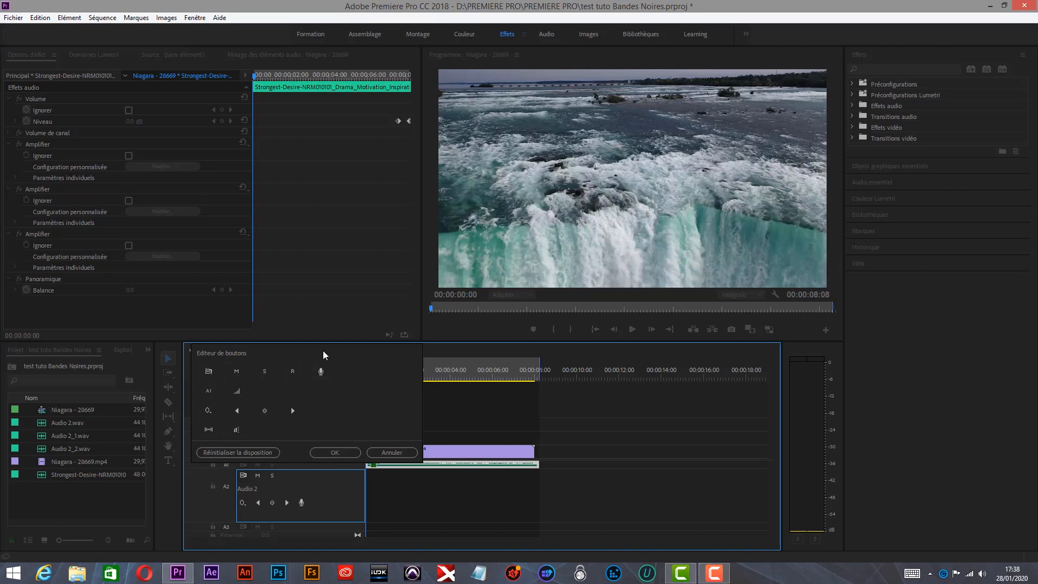
pyautogui.click(332, 451)
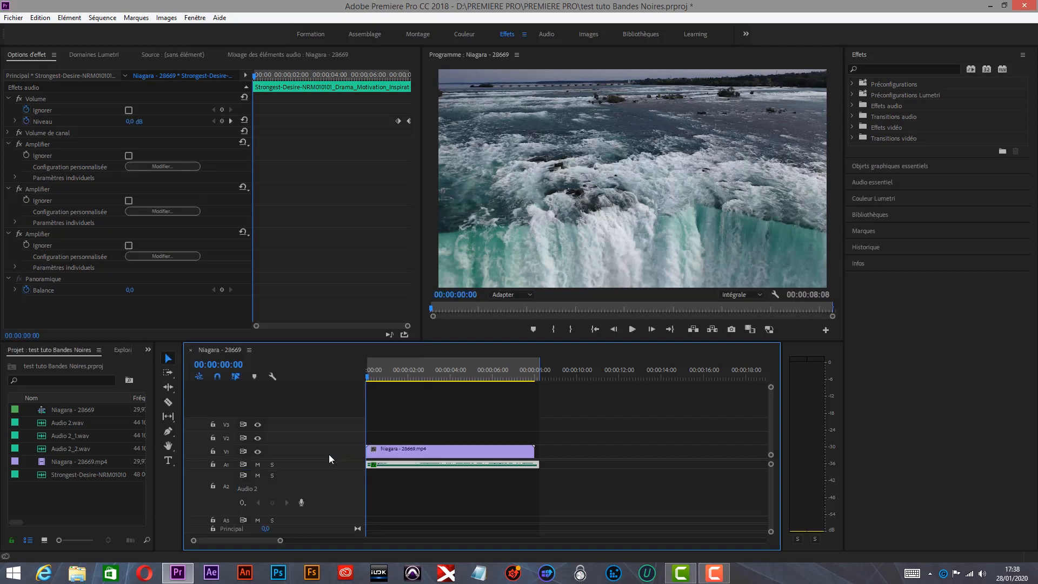
# Record a voice-over of about 7 seconds on the Audio 2 track, and place the playhead at the start of the speech
pyautogui.click(302, 503)
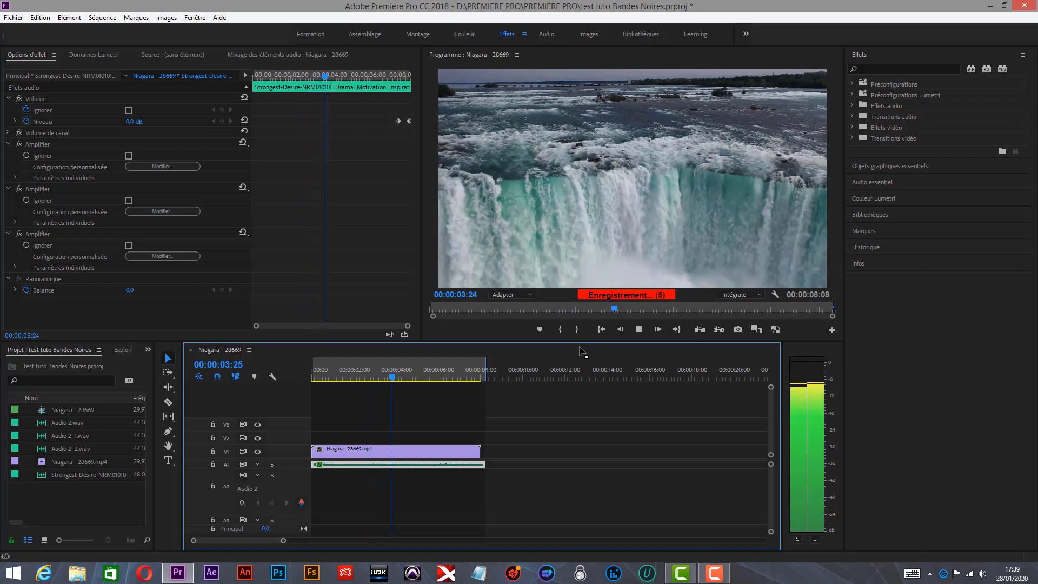
pyautogui.click(638, 330)
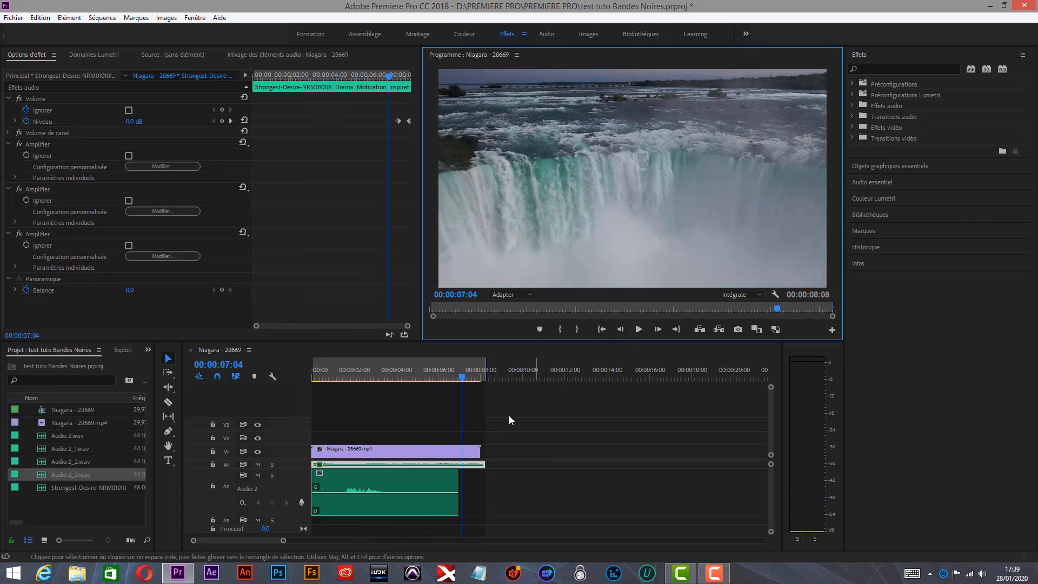
pyautogui.click(347, 373)
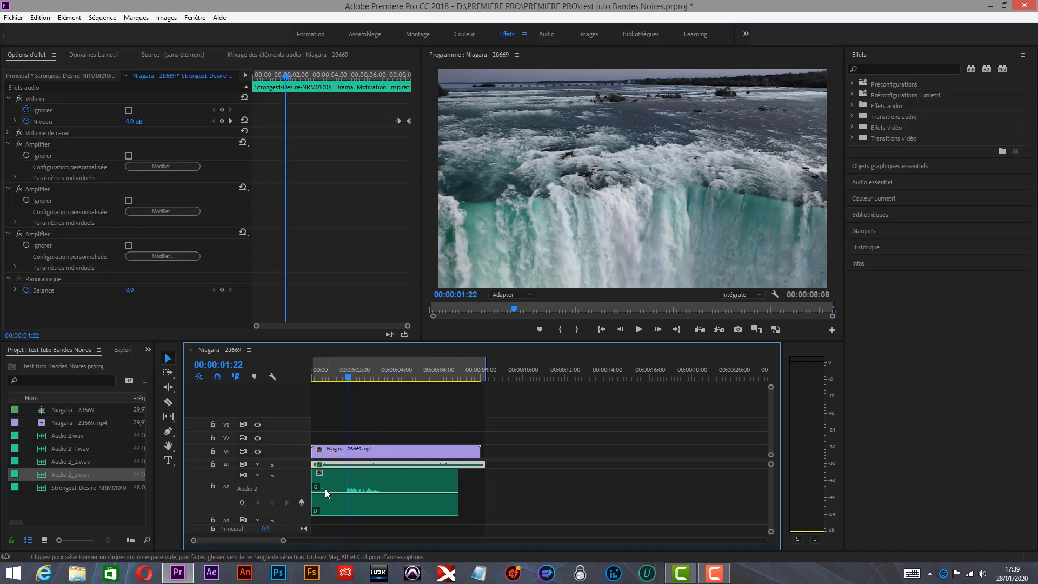
# Map the left source channel to both channels of the Audio 2 voice-over clip, and play back the sequence
pyautogui.rightClick(374, 483)
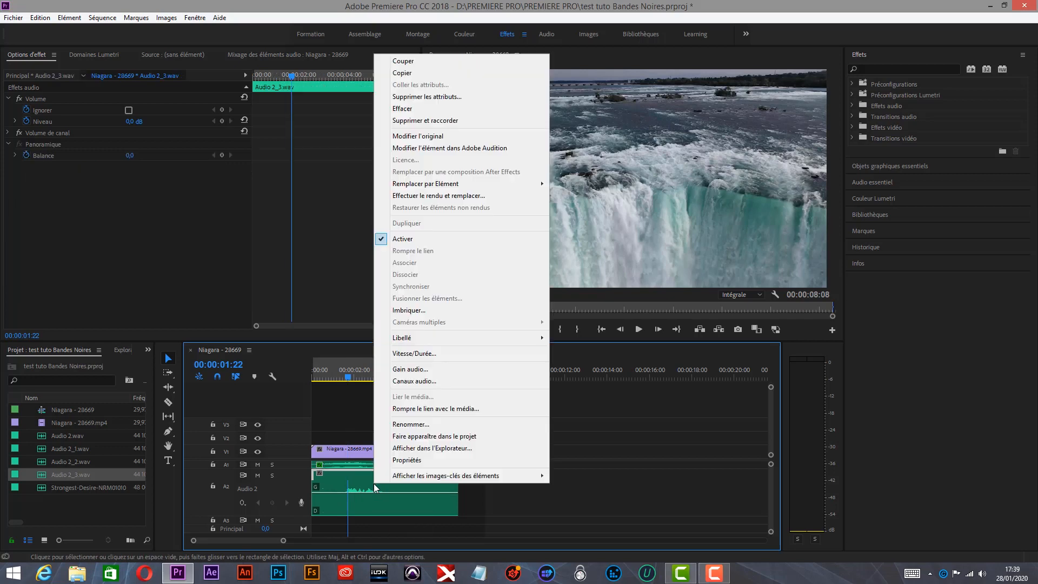
pyautogui.click(408, 381)
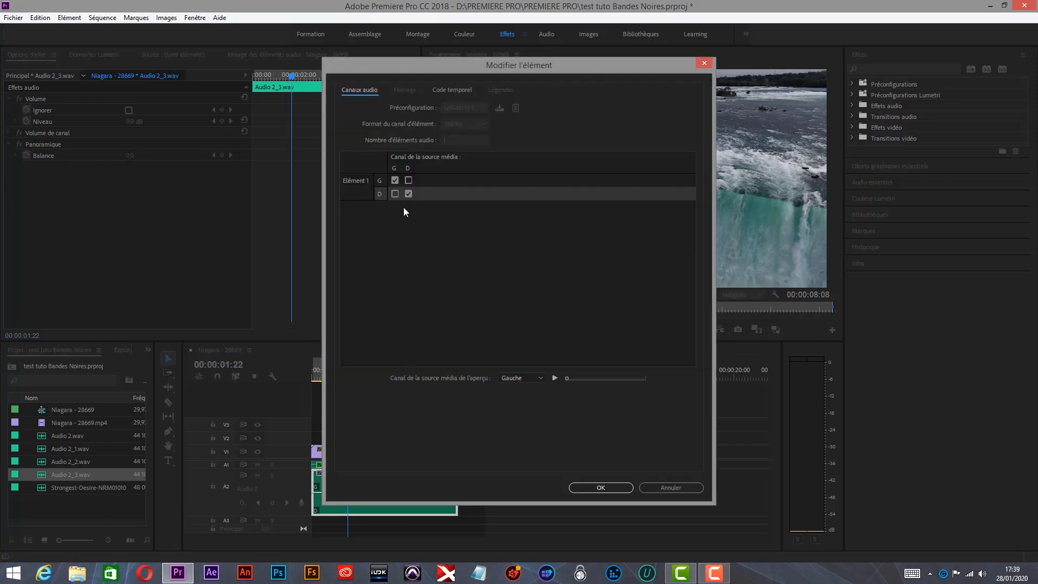
pyautogui.click(395, 193)
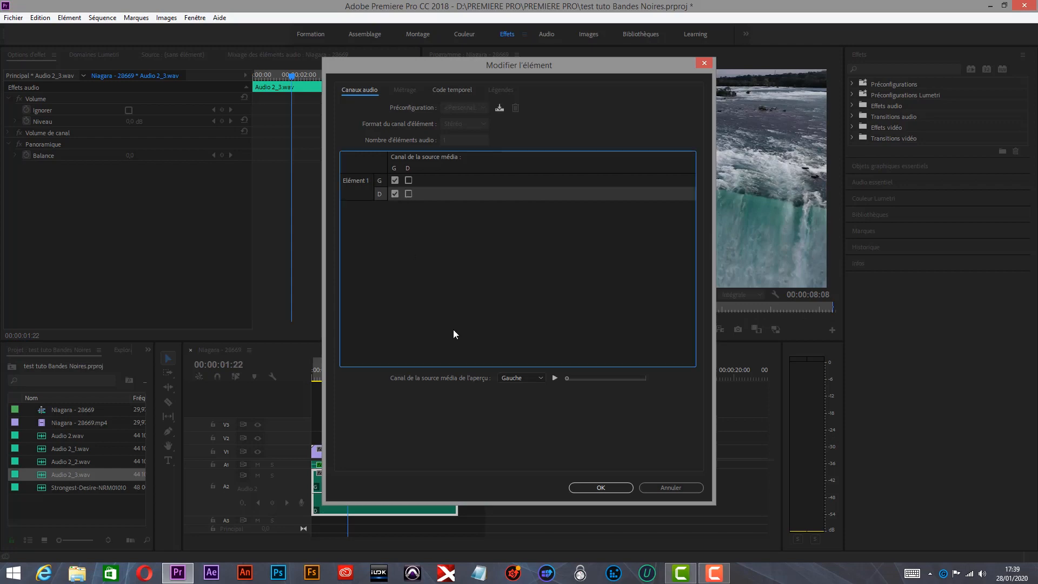
pyautogui.click(600, 488)
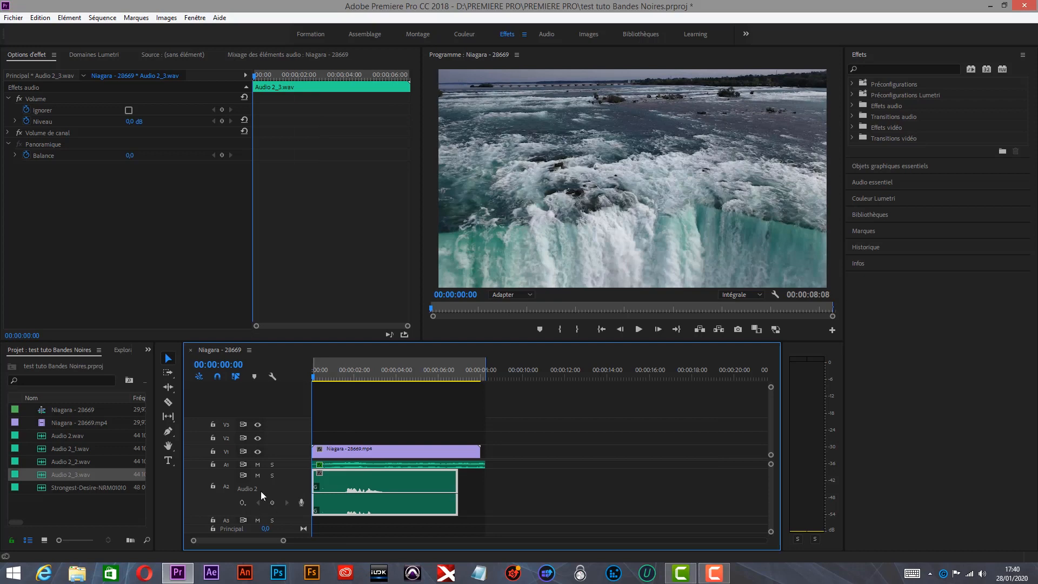
pyautogui.click(639, 329)
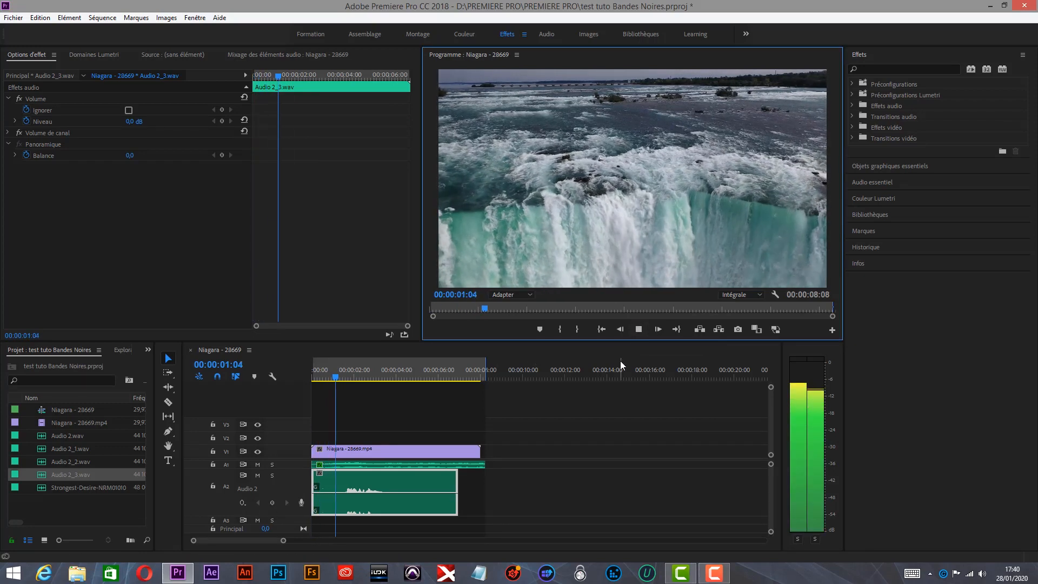
pyautogui.click(638, 330)
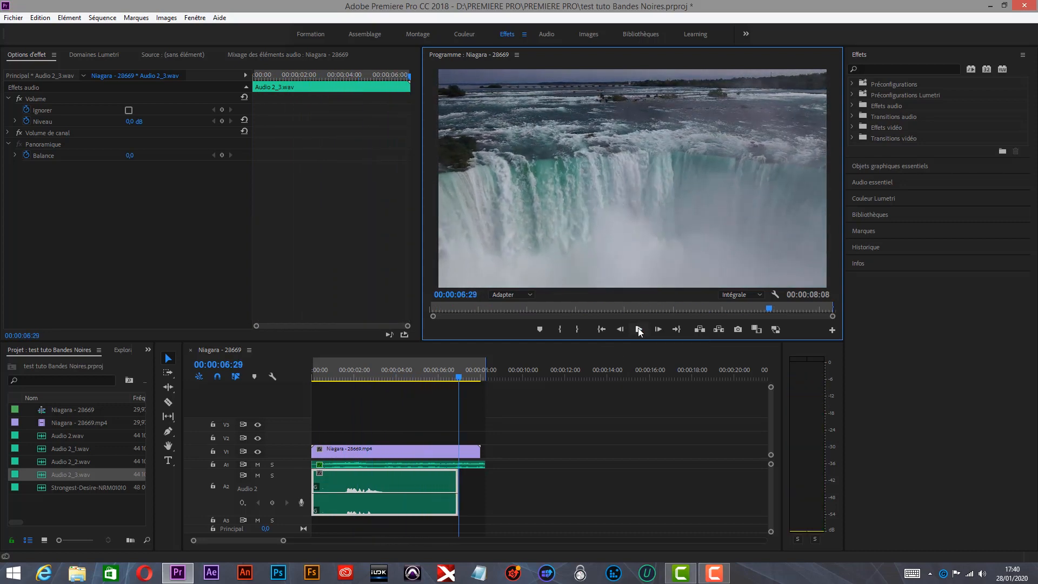
# Raise the audio gain of the voice-over clip on Audio 2 by 18 dB
pyautogui.click(346, 494)
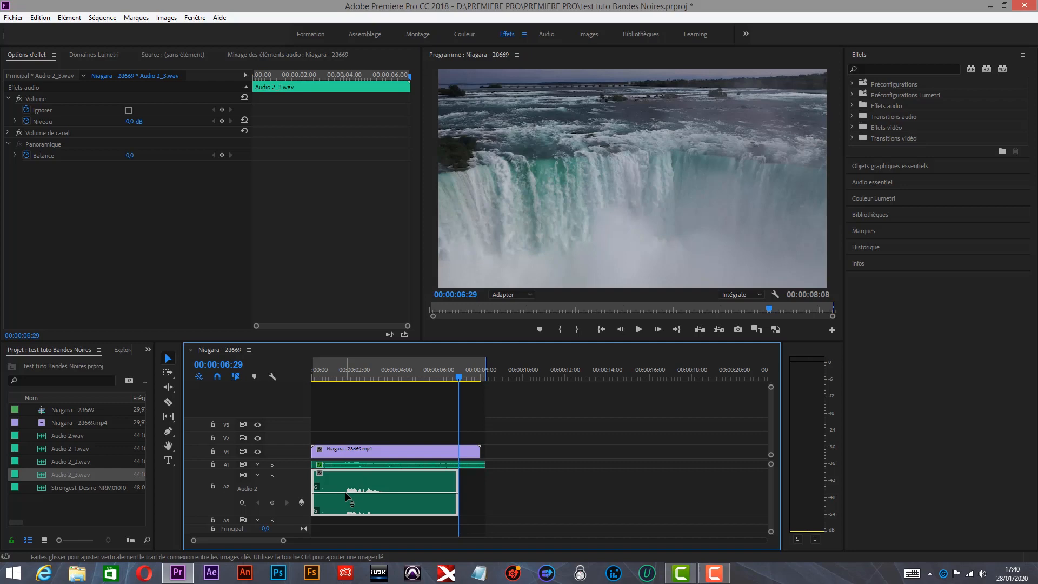
pyautogui.rightClick(345, 495)
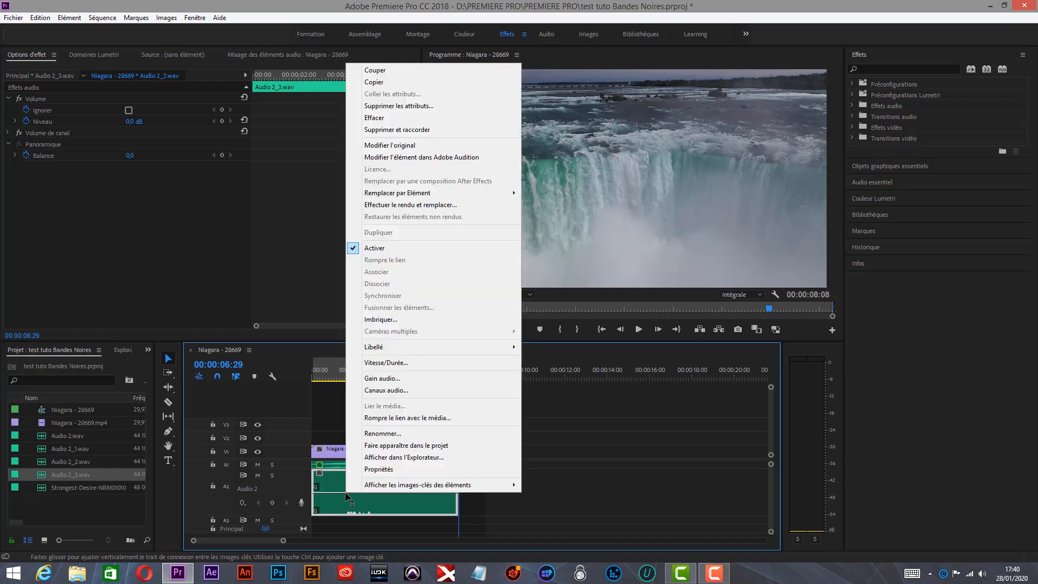
pyautogui.click(382, 378)
pyautogui.click(546, 274)
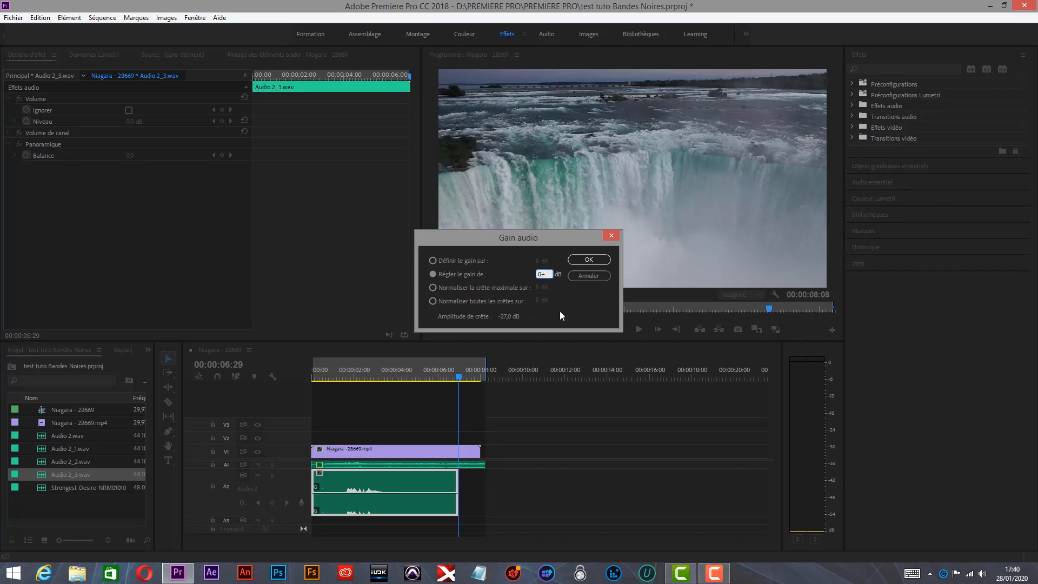
pyautogui.write('+10')
pyautogui.press('Return')
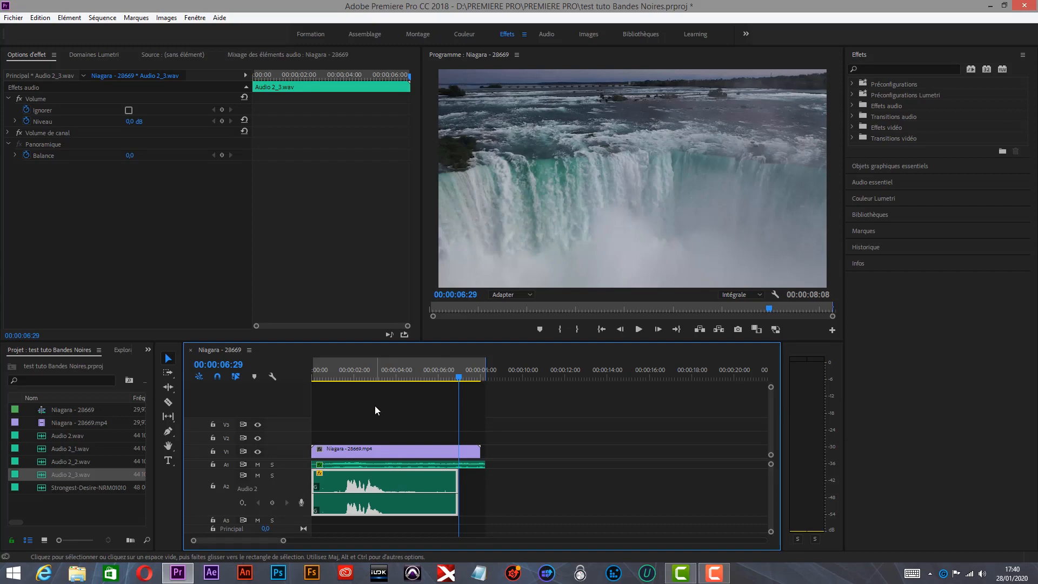
# Raise the voice-over clip's audio gain by a further 6 dB and check its total gain
pyautogui.rightClick(381, 496)
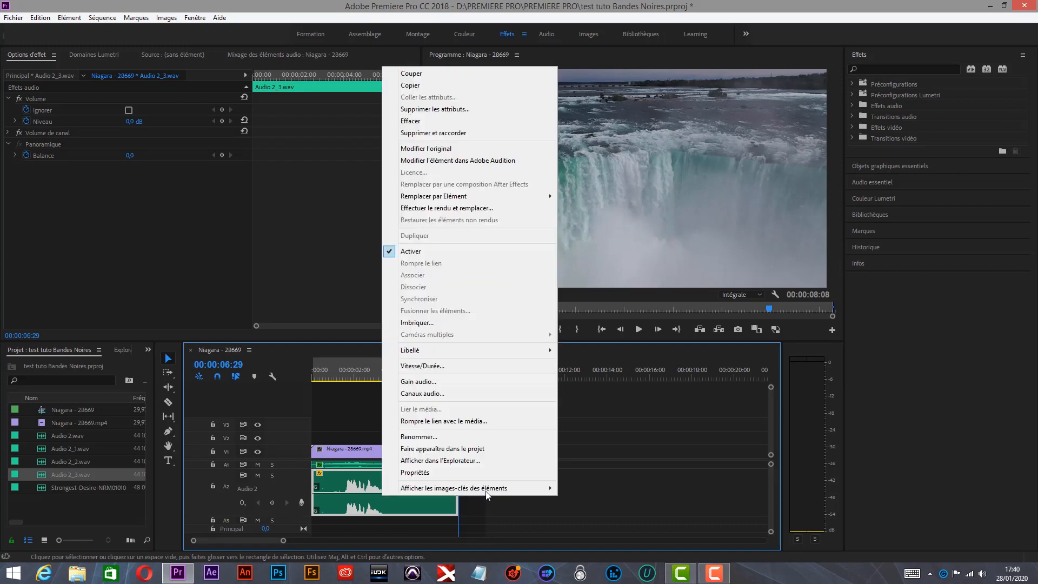
pyautogui.click(427, 382)
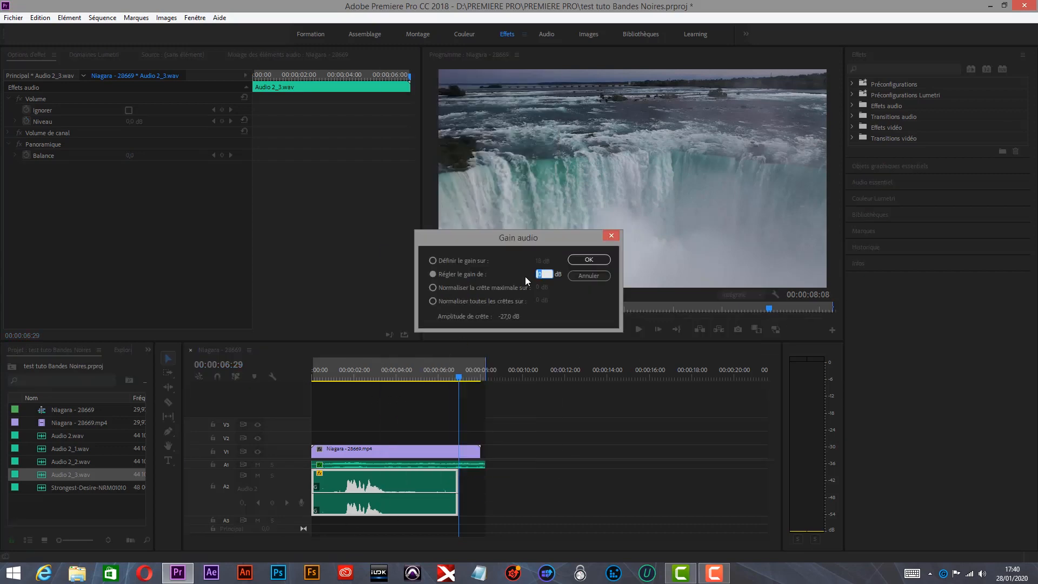
pyautogui.click(547, 274)
pyautogui.write('+6')
pyautogui.press('Return')
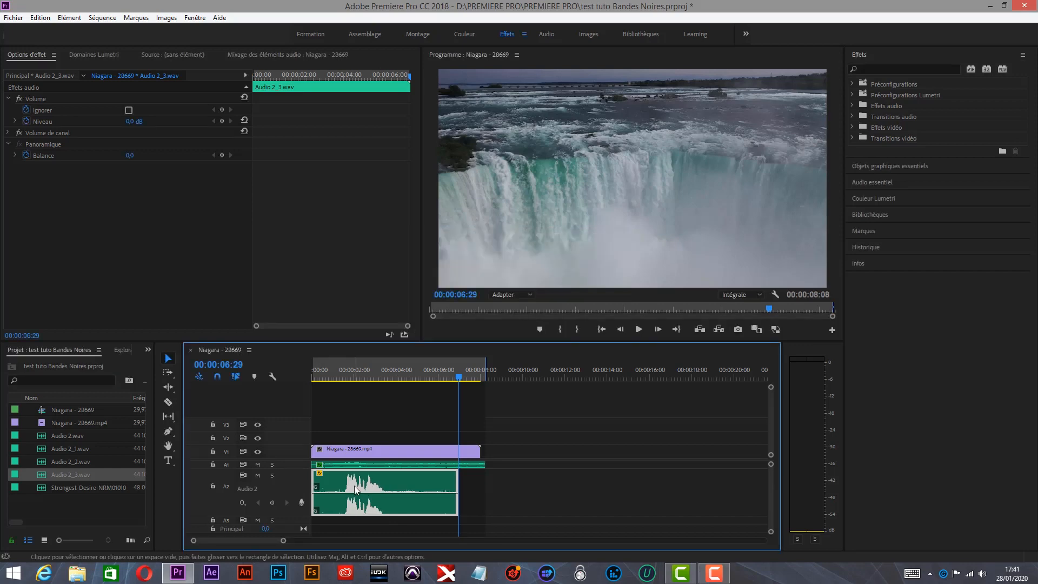
pyautogui.moveTo(355, 490)
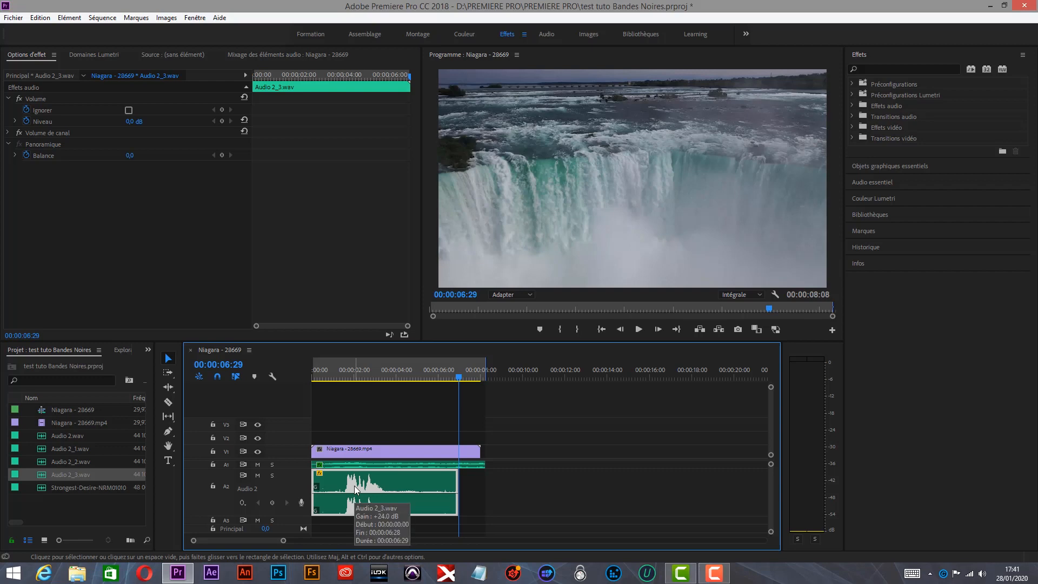
# Play the sequence from the start to listen to the amplified voice-over over the music
pyautogui.click(603, 330)
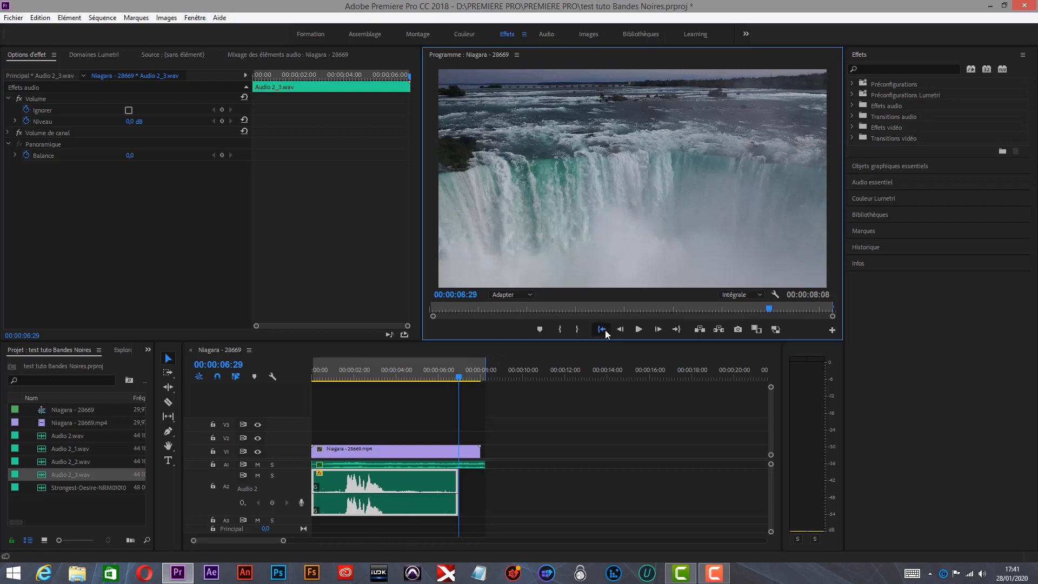
pyautogui.click(638, 329)
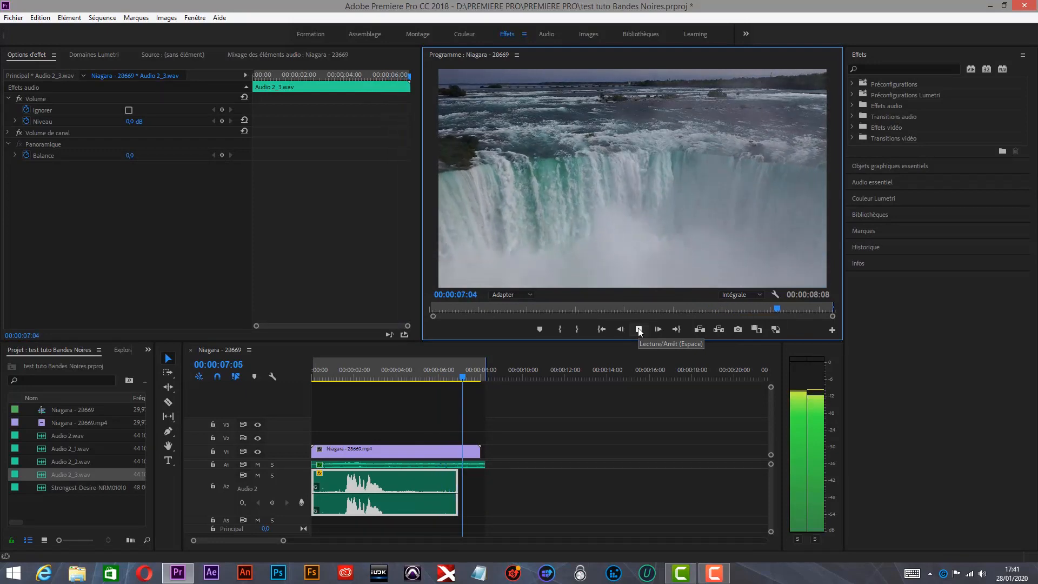
pyautogui.click(638, 330)
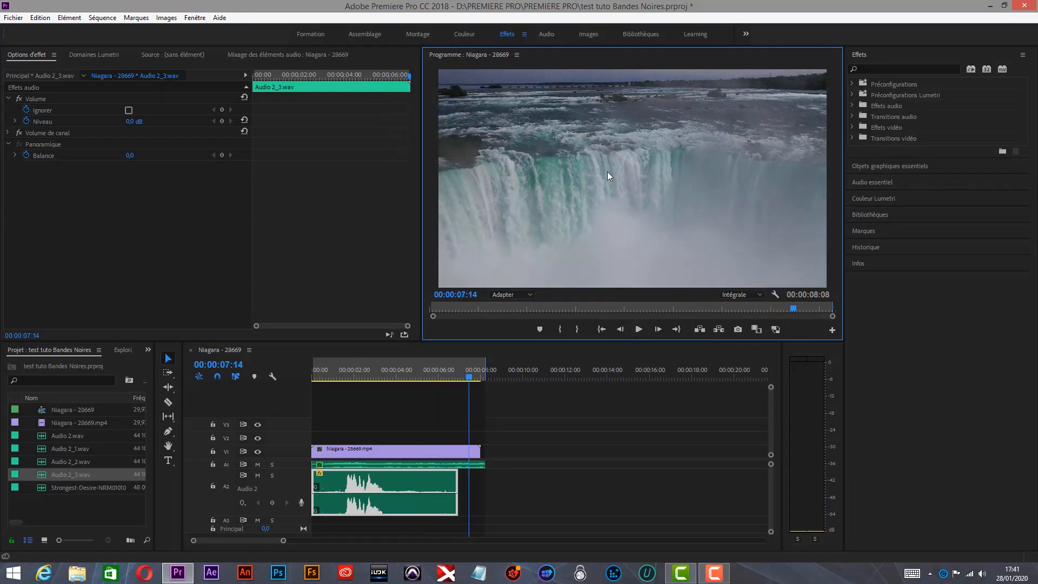
# In the Audio workspace, assign the Dialogue type to the voice-over clip and enable its Dynamique clarity setting
pyautogui.click(547, 34)
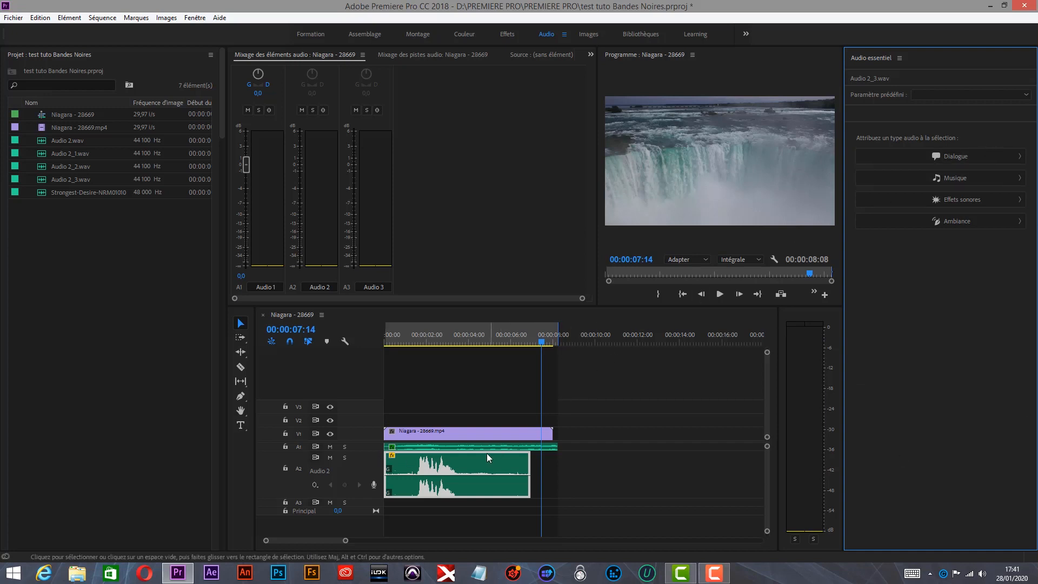
pyautogui.click(954, 157)
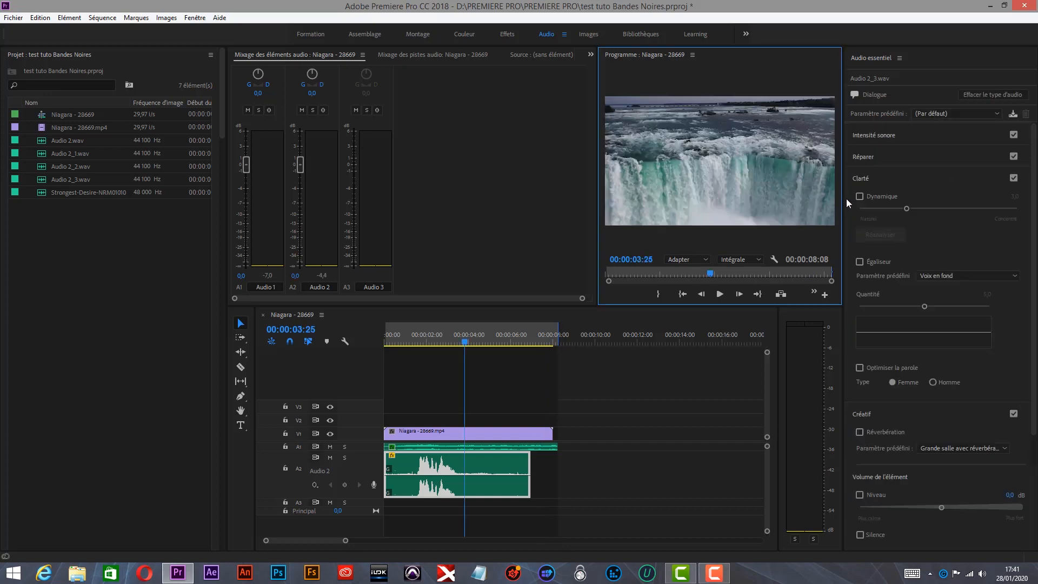
pyautogui.click(860, 198)
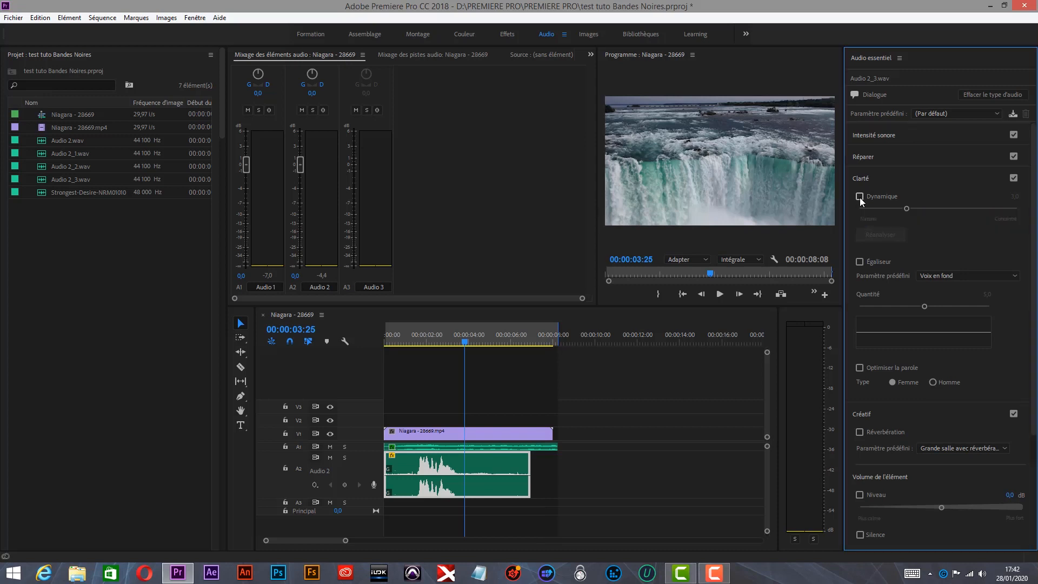
pyautogui.click(860, 197)
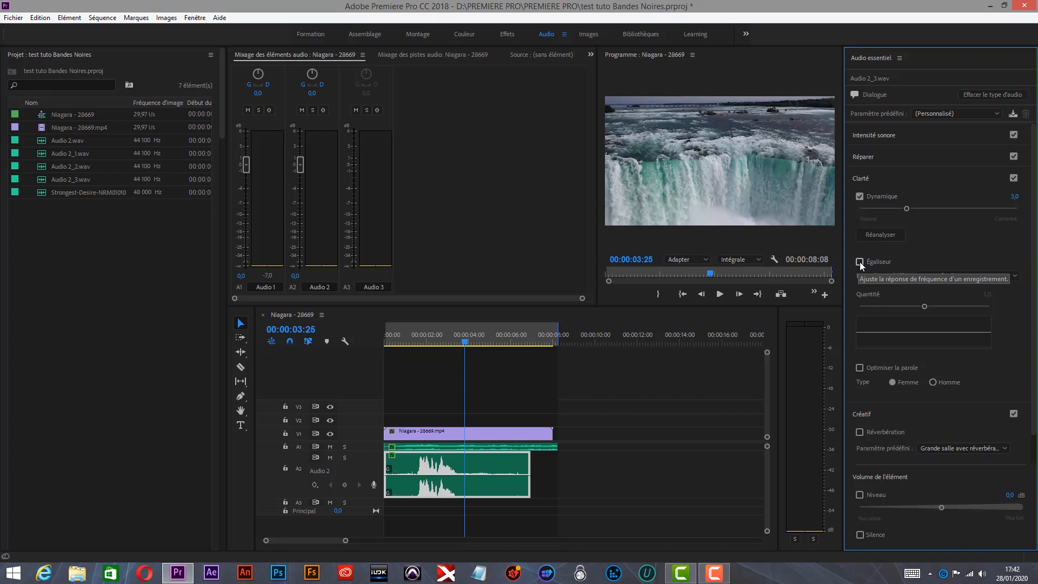
# Try the Égaliseur with the Voix en fond preset and Optimiser la parole for Homme on the voice-over clip
pyautogui.click(860, 262)
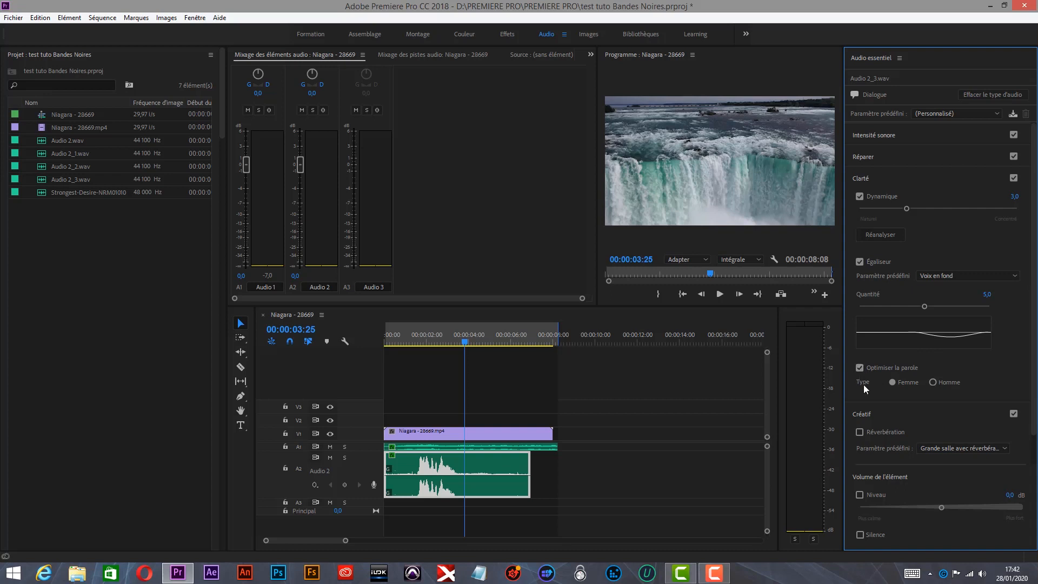
pyautogui.click(934, 383)
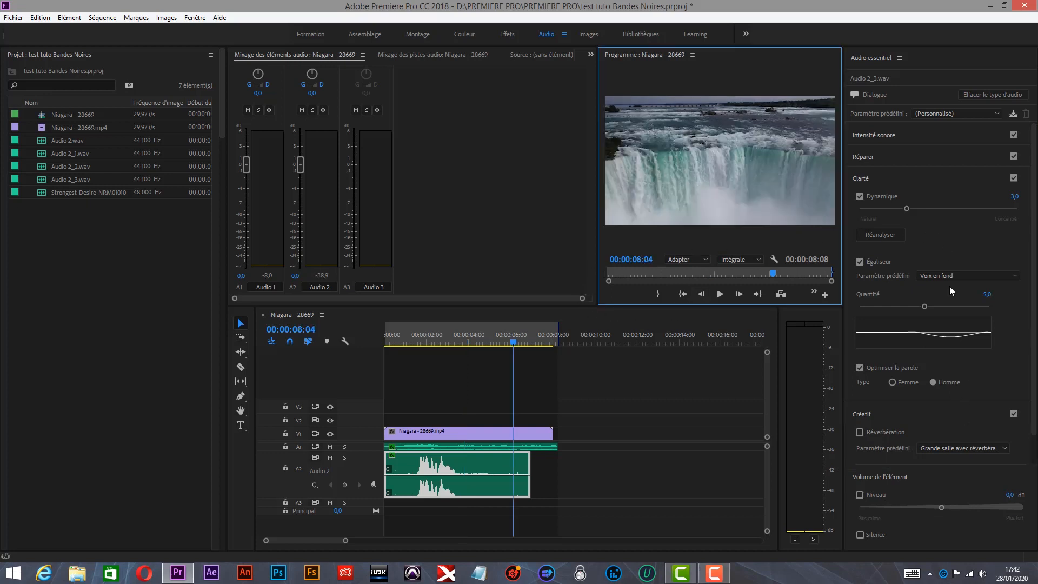
pyautogui.click(860, 262)
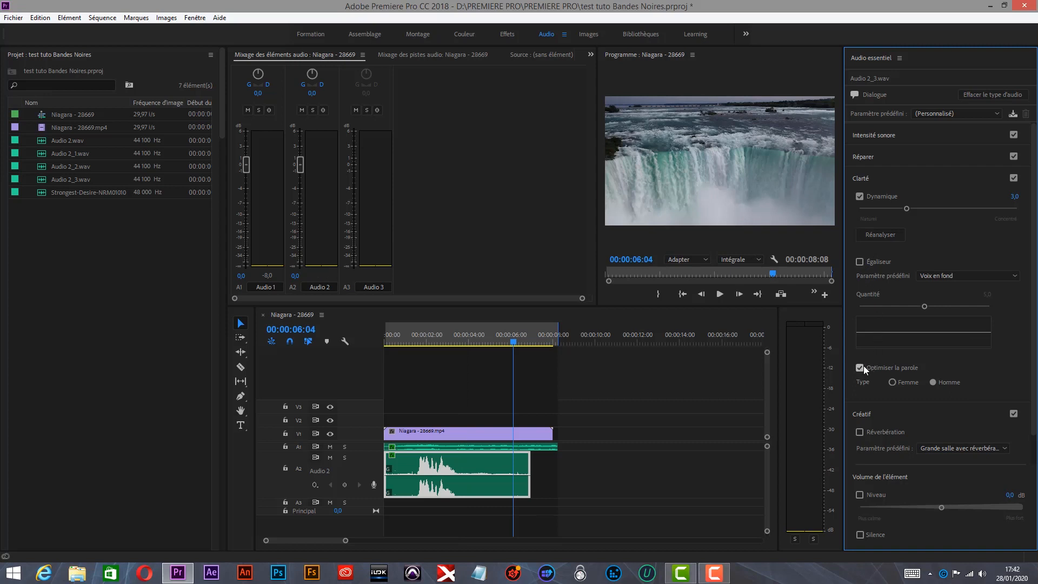
pyautogui.click(690, 251)
pyautogui.press('End')
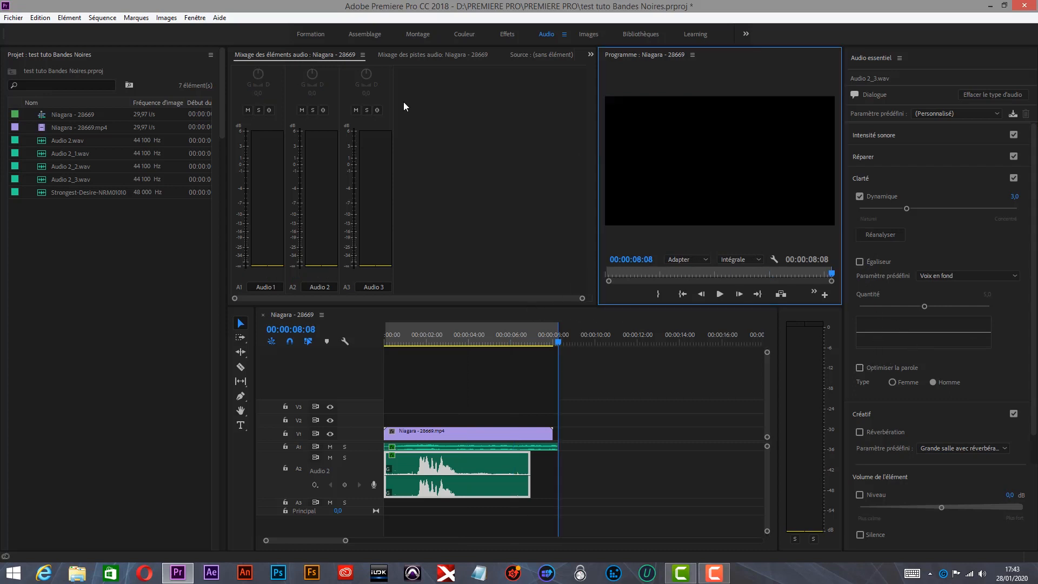
# In the Montage workspace, add the Boucle button to the Program monitor's transport controls
pyautogui.click(416, 34)
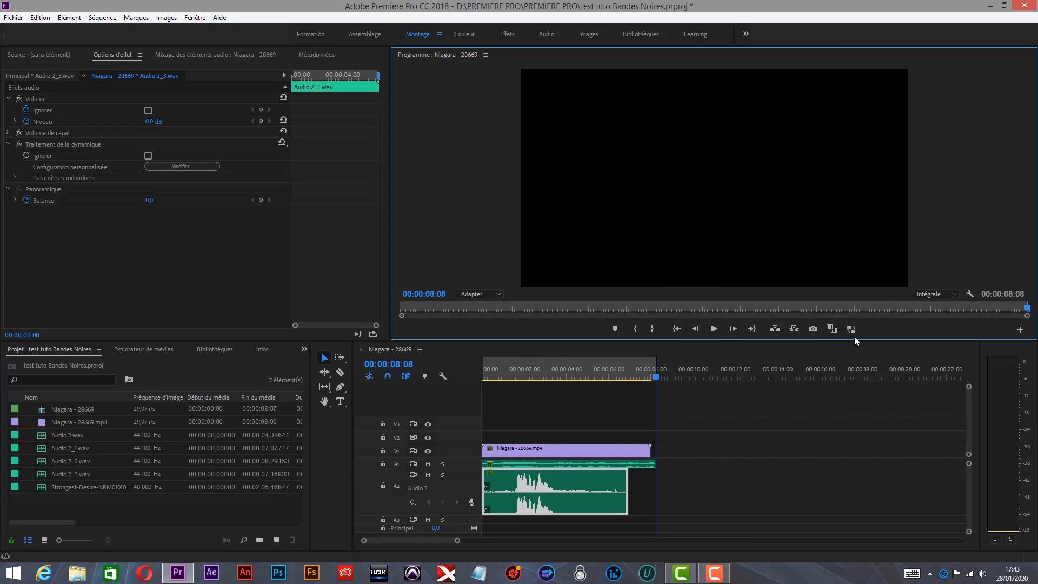
pyautogui.click(1020, 330)
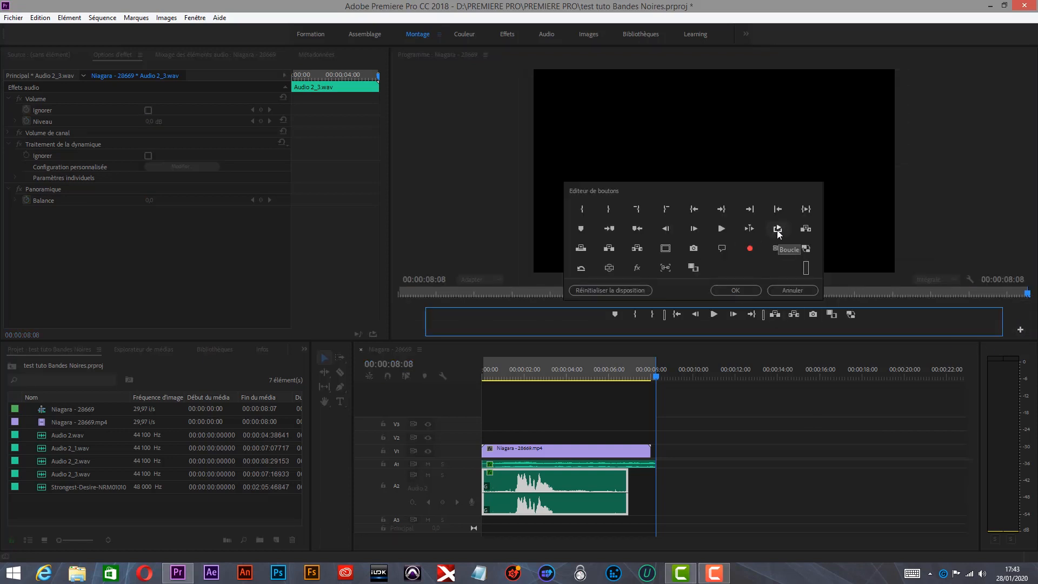
pyautogui.moveTo(777, 233); pyautogui.dragTo(778, 330)
pyautogui.click(754, 290)
# Turn on looped playback in the Program monitor and play the sequence briefly to test it
pyautogui.click(713, 327)
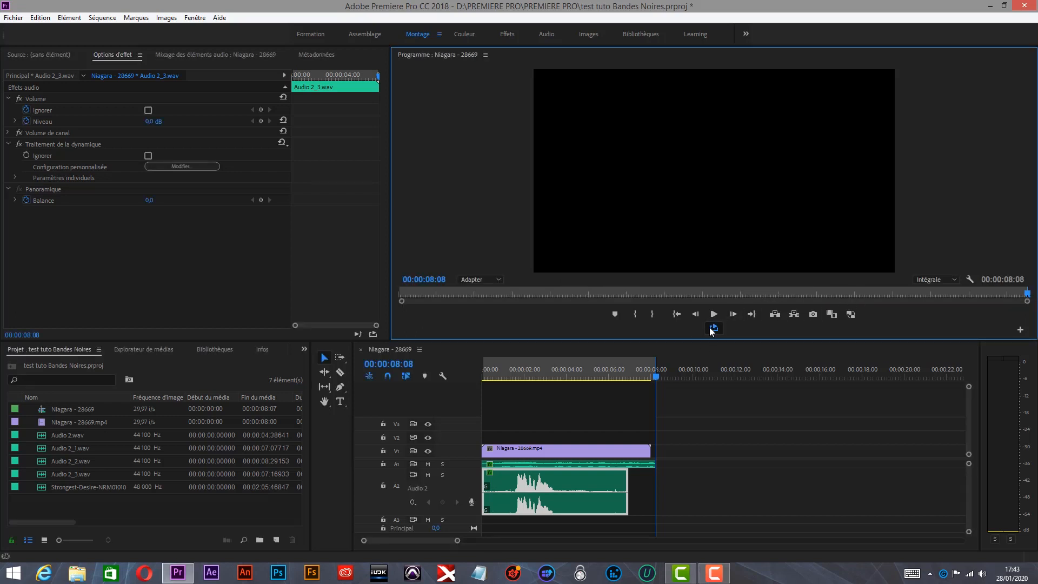
pyautogui.press('space')
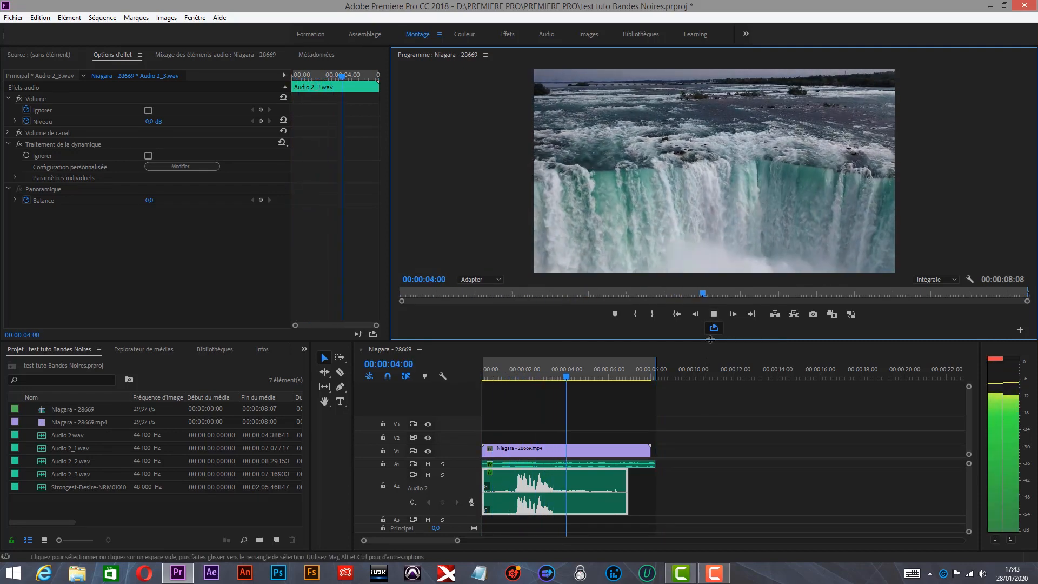
pyautogui.press('space')
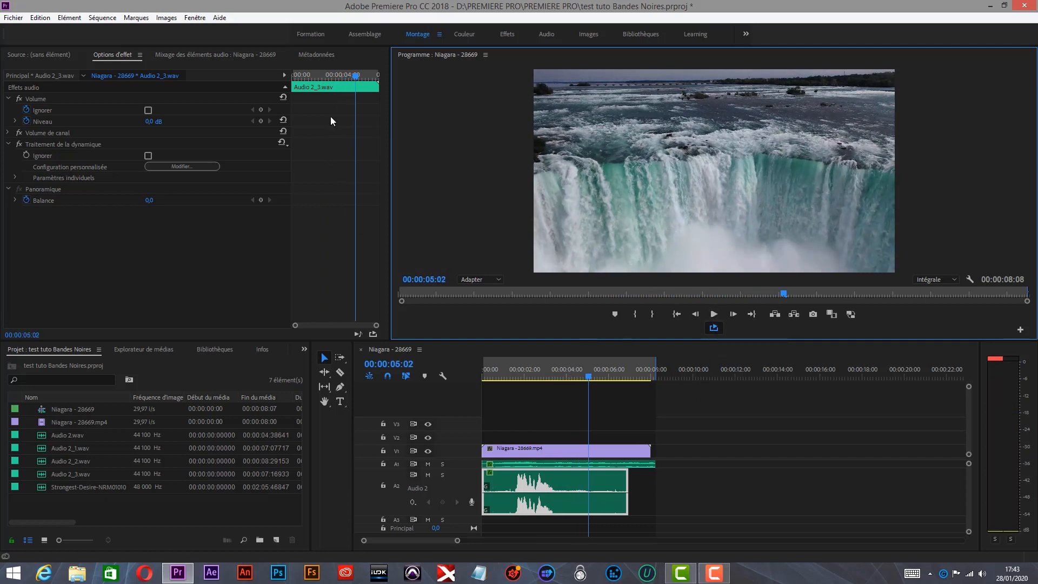
# In the Effets workspace, add the Egaliseur graphique (10 bandes) audio effect to the voice-over clip and expand its individual parameters
pyautogui.click(507, 33)
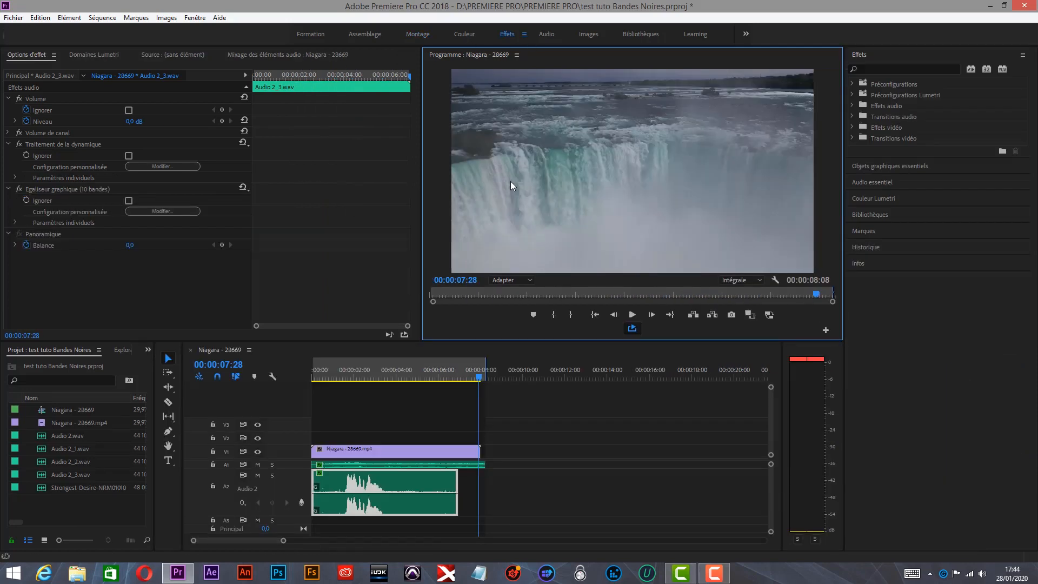
pyautogui.click(853, 106)
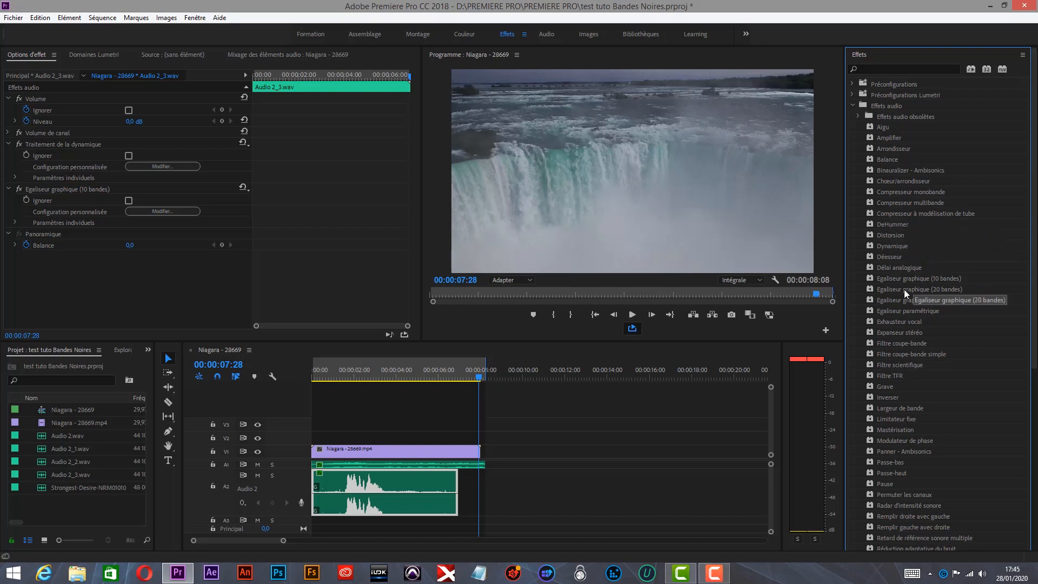
pyautogui.doubleClick(920, 277)
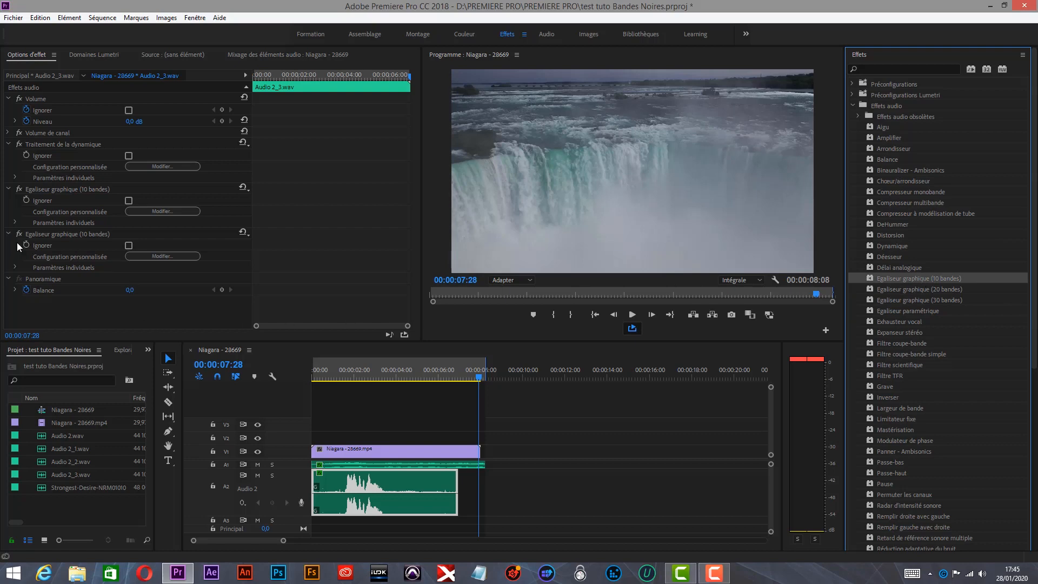
pyautogui.click(15, 267)
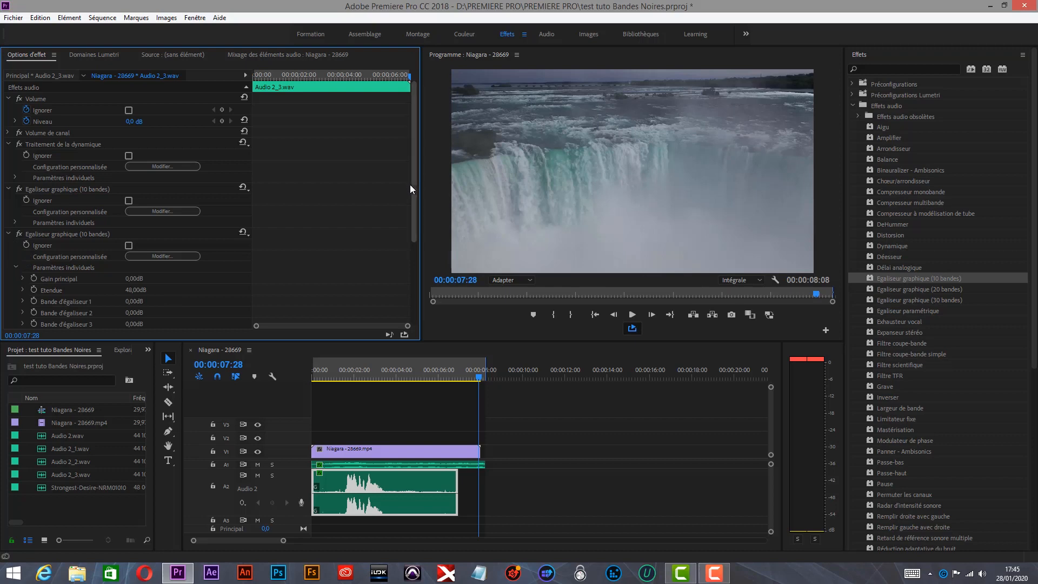
pyautogui.moveTo(414, 186); pyautogui.dragTo(416, 271)
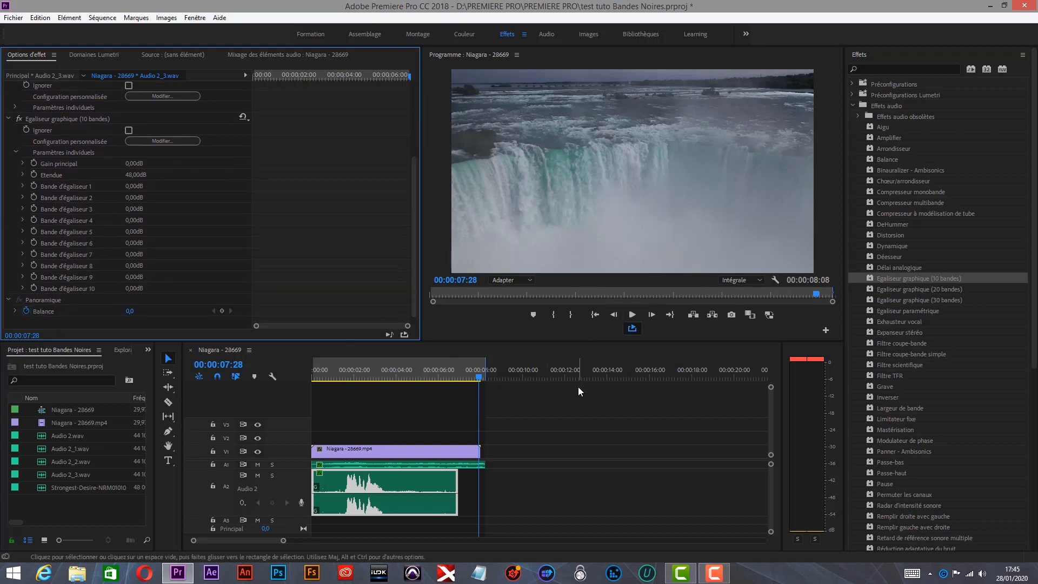
# During looped playback, set the new equalizer's Gain principal to 5,07 dB, band 1 to -11,78 dB and band 2 to 0,35 dB, and replay the sequence
pyautogui.click(632, 314)
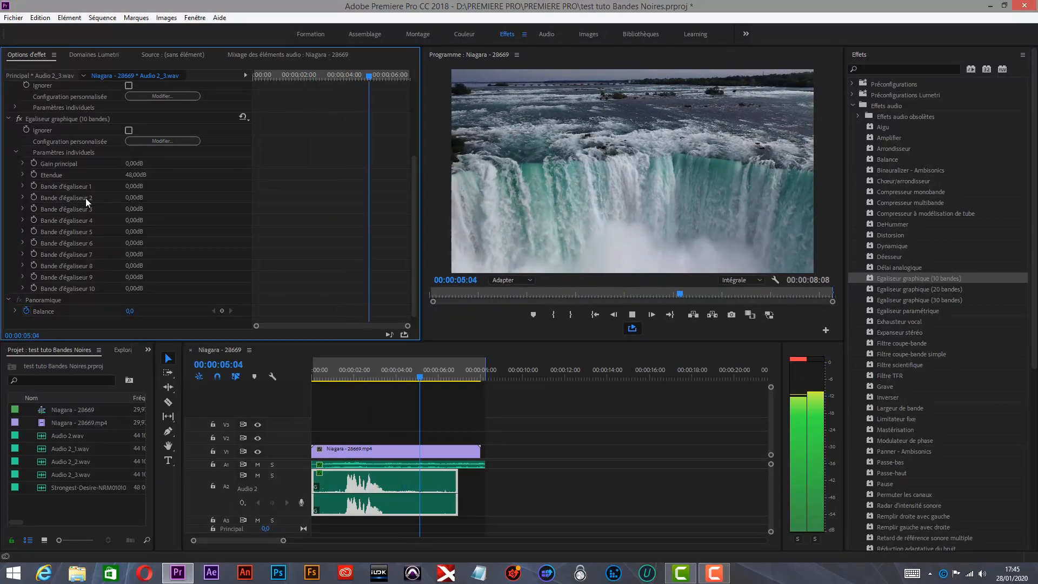
pyautogui.click(23, 197)
pyautogui.moveTo(129, 216); pyautogui.dragTo(138, 217)
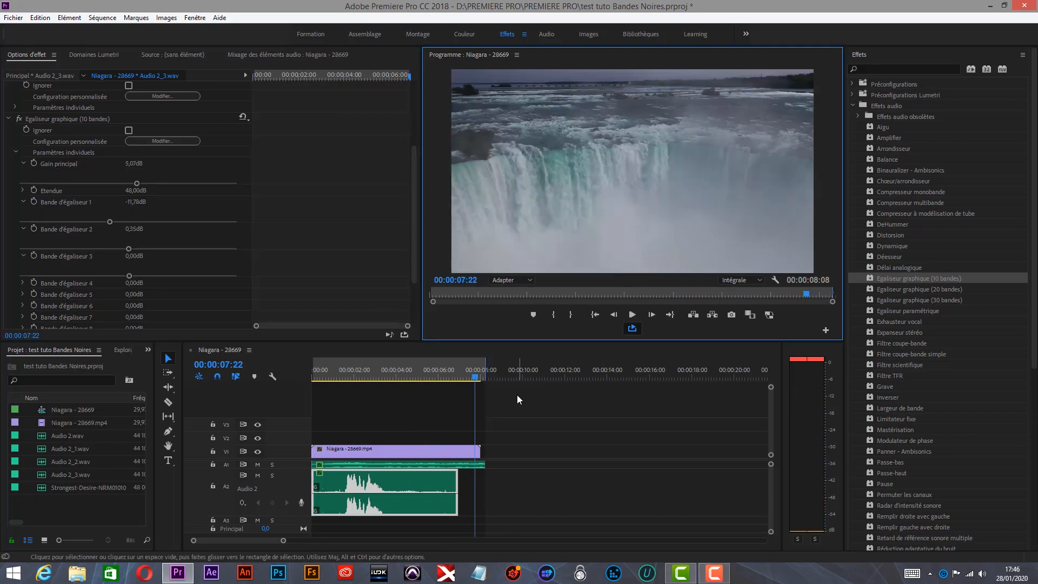
pyautogui.click(478, 378)
pyautogui.press('Home')
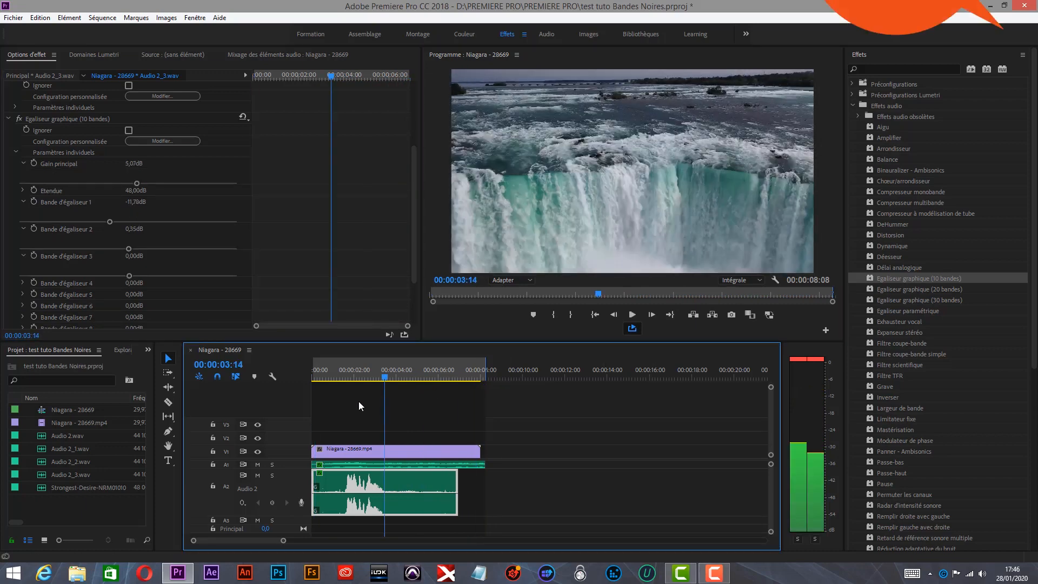